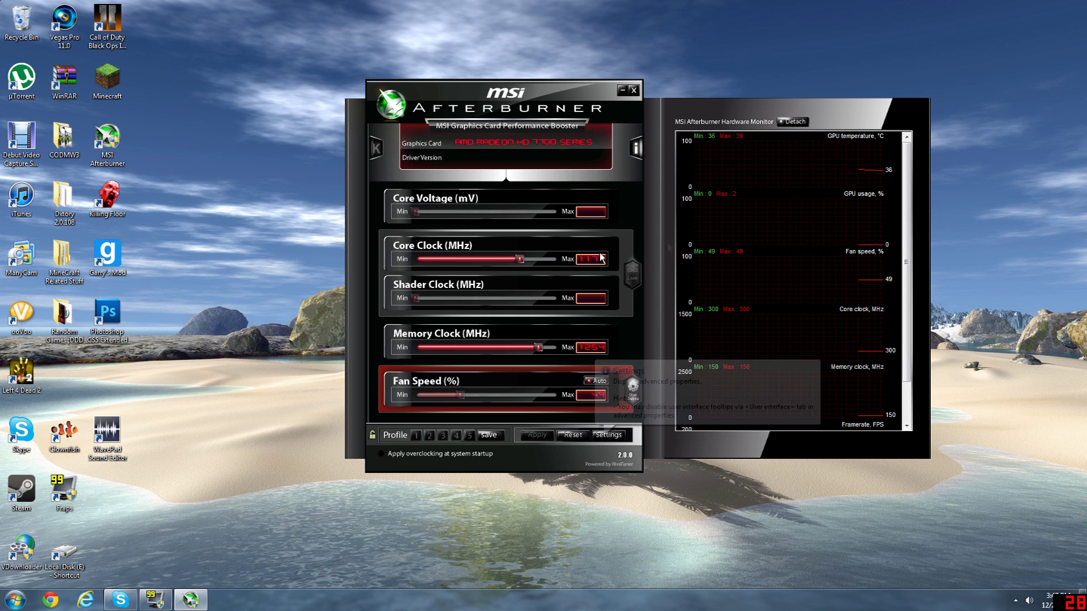
Confirm the properties with voltage control left locked.
{"action": "left_click", "coordinate": [616, 435]}
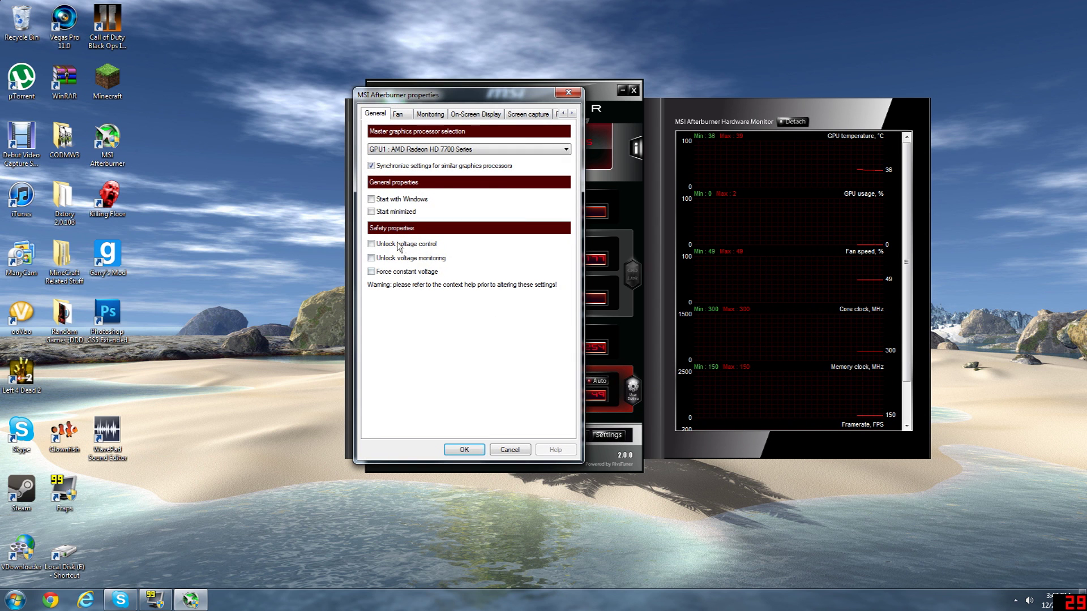
{"action": "left_click", "coordinate": [371, 243]}
{"action": "left_click", "coordinate": [473, 450]}
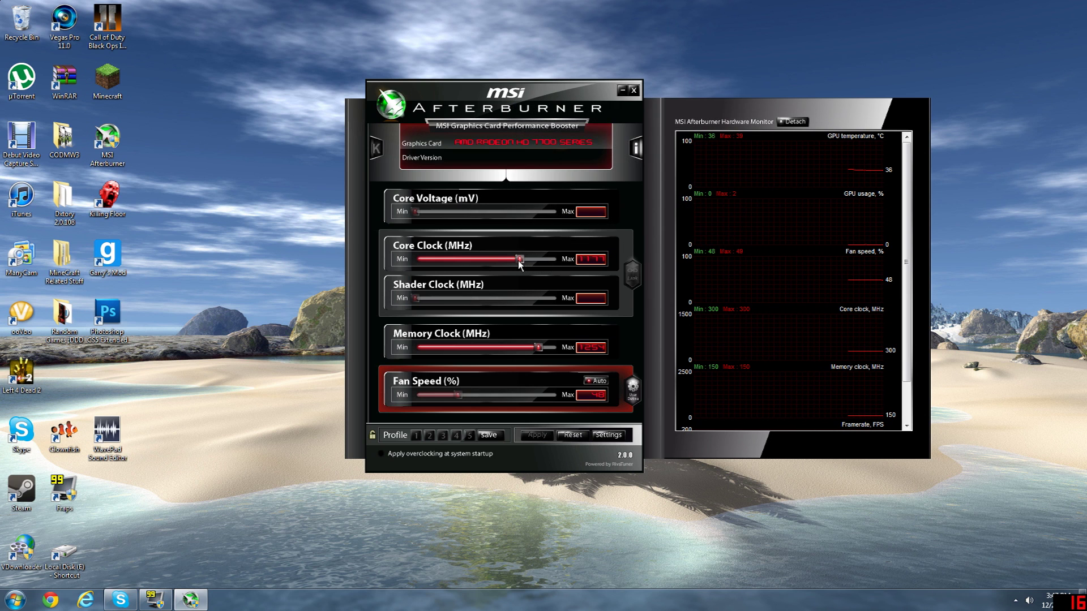
Raise the core clock, then toggle fan speed to manual and back to automatic.
{"action": "key", "text": "Left"}
{"action": "key", "text": "Left"}
{"action": "mouse_move", "coordinate": [518, 261]}
{"action": "left_mouse_down"}
{"action": "mouse_move", "coordinate": [543, 262]}
{"action": "mouse_move", "coordinate": [515, 262]}
{"action": "left_mouse_up"}
{"action": "left_click", "coordinate": [1016, 601]}
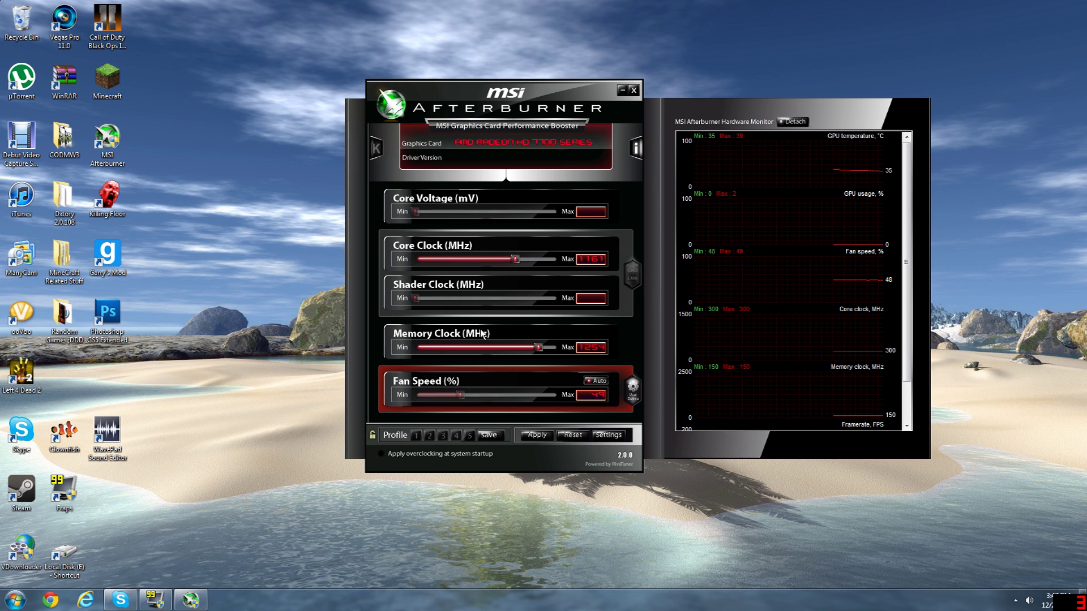
{"action": "left_click", "coordinate": [601, 383]}
{"action": "left_click", "coordinate": [602, 384]}
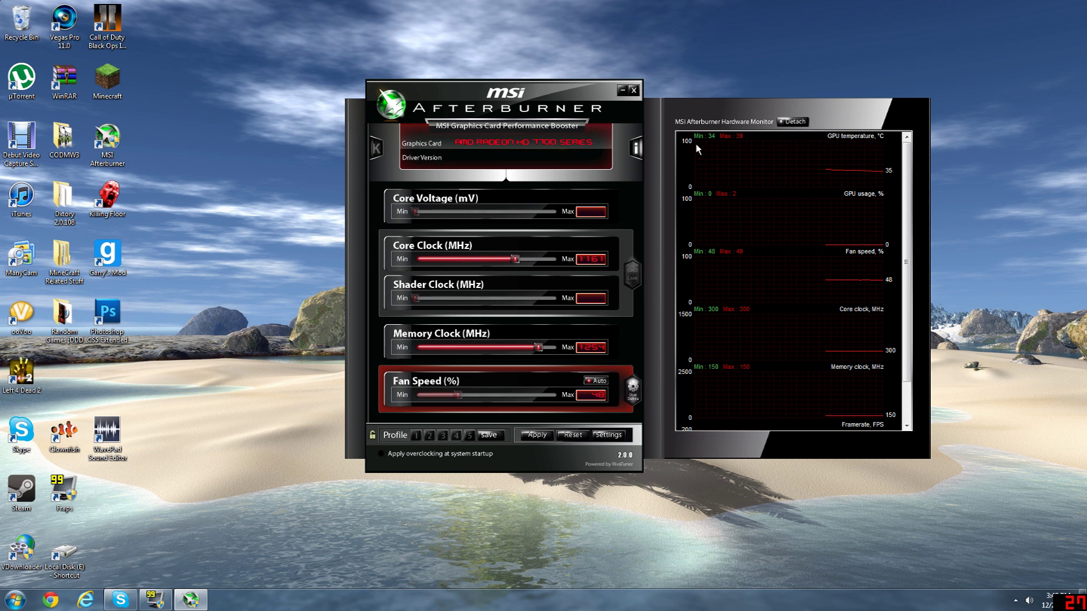
Scroll through the hardware monitor graphs and shift the Afterburner window up and right.
{"action": "mouse_move", "coordinate": [787, 172]}
{"action": "scroll", "coordinate": [906, 176], "scroll_direction": "down", "scroll_amount": 1}
{"action": "scroll", "coordinate": [905, 176], "scroll_direction": "up", "scroll_amount": 1}
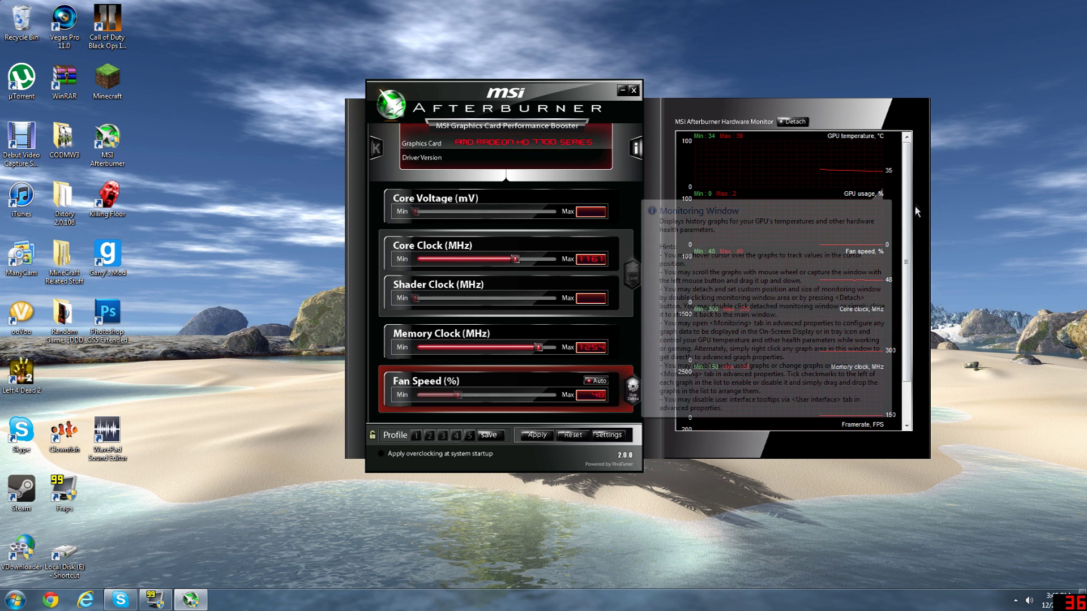
{"action": "scroll", "coordinate": [909, 201], "scroll_direction": "down", "scroll_amount": 2}
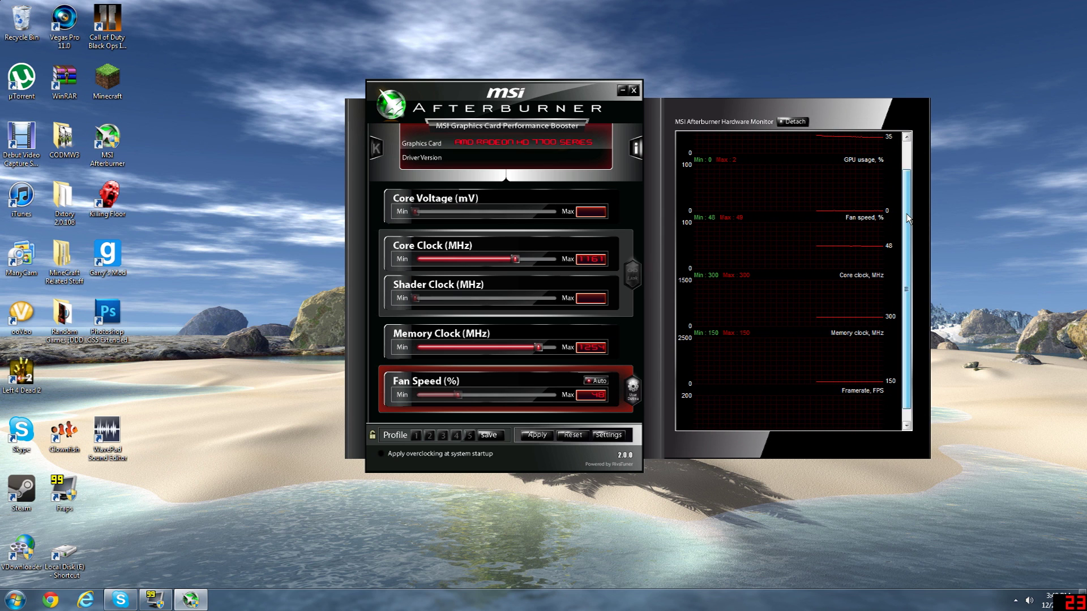
{"action": "scroll", "coordinate": [909, 219], "scroll_direction": "down", "scroll_amount": 1}
{"action": "scroll", "coordinate": [909, 219], "scroll_direction": "up", "scroll_amount": 2}
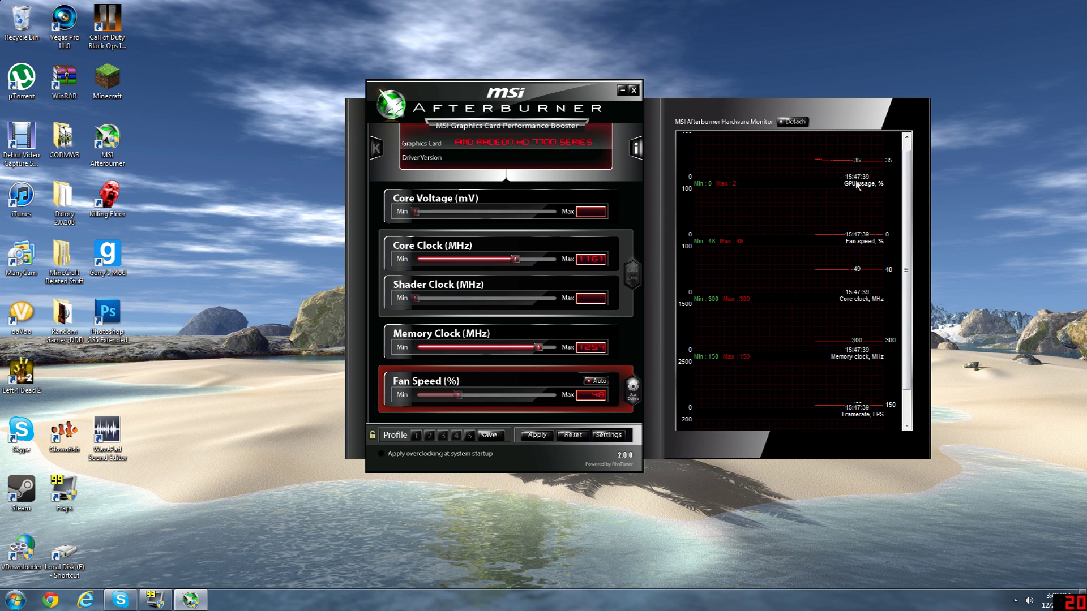
{"action": "left_click_drag", "start_coordinate": [918, 215], "coordinate": [941, 198]}
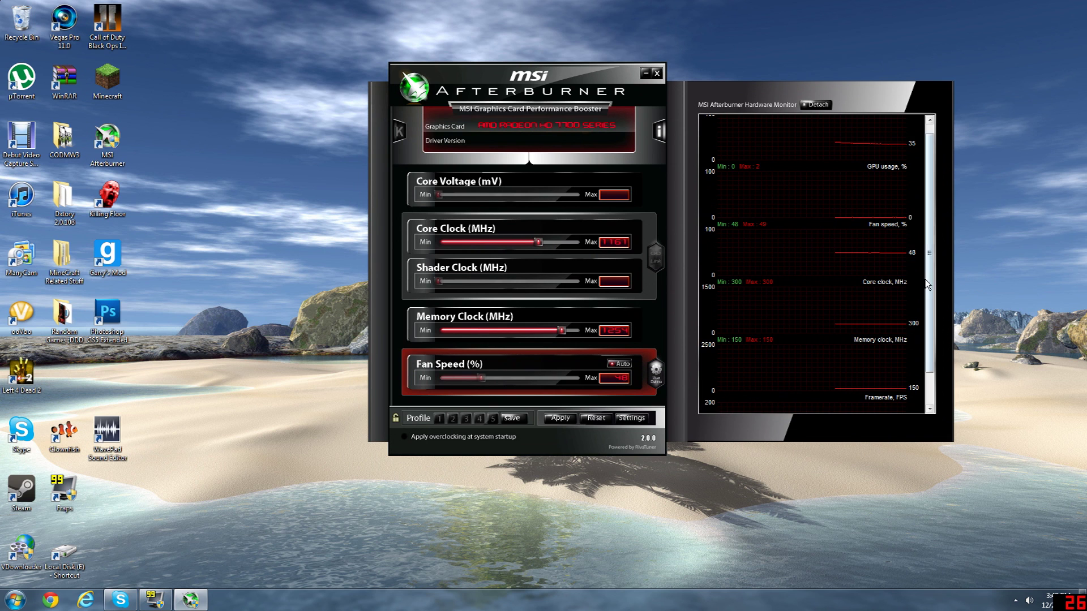
{"action": "left_click_drag", "start_coordinate": [928, 284], "coordinate": [927, 315]}
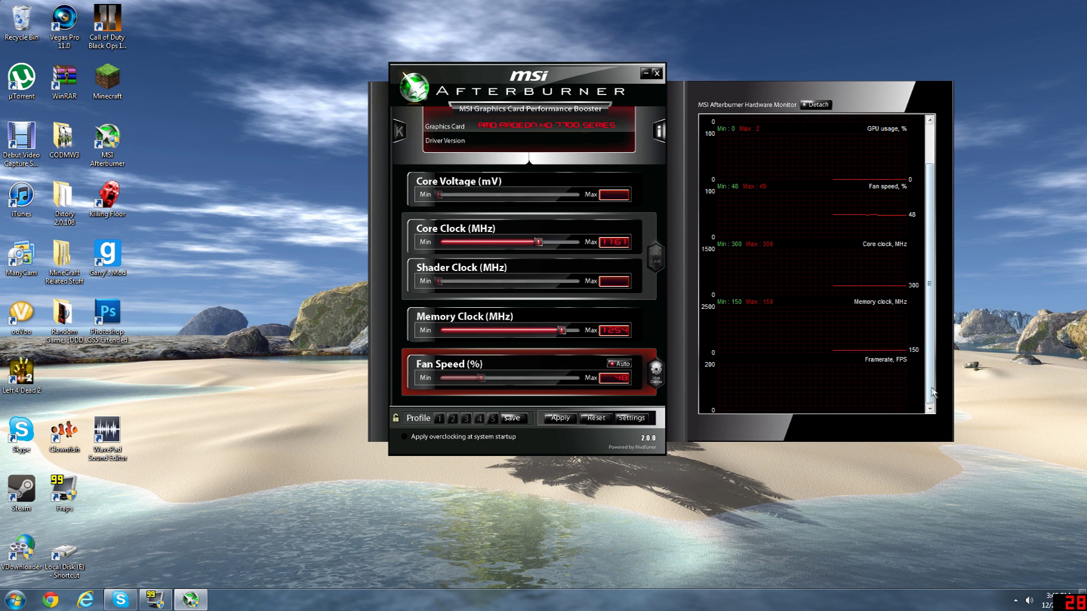
Reopen properties and keep GPU1: AMD Radeon HD 7700 Series as the master GPU.
{"action": "left_click", "coordinate": [638, 419]}
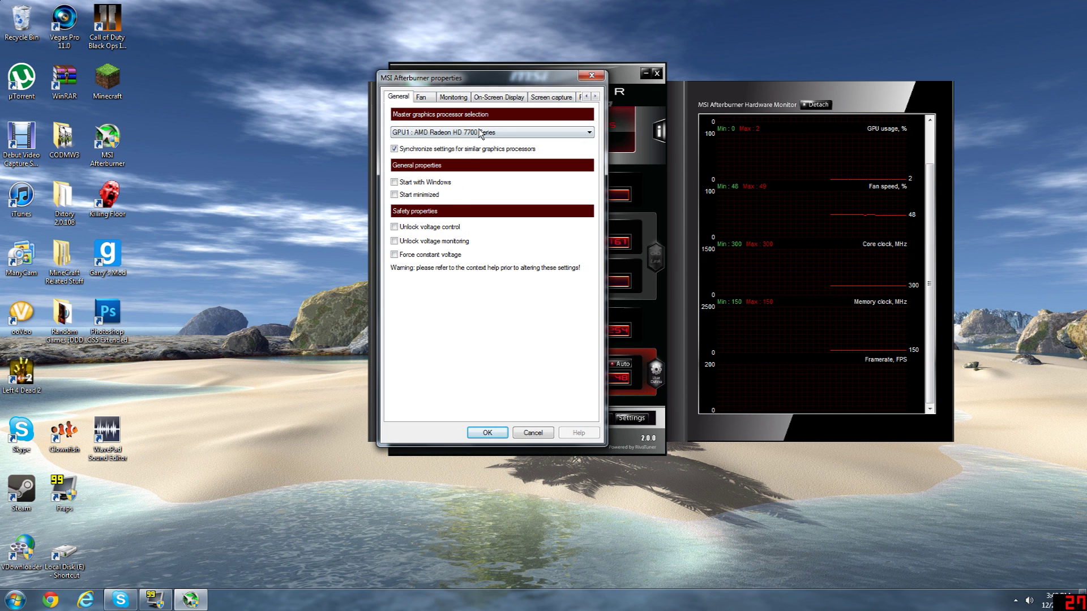
{"action": "left_click", "coordinate": [480, 132]}
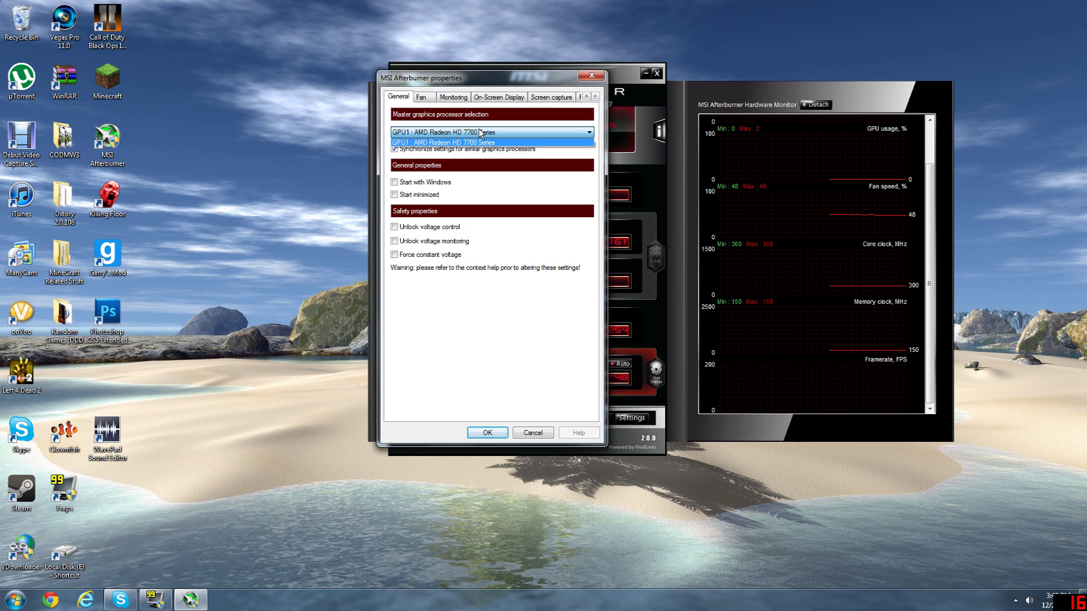
{"action": "left_click", "coordinate": [480, 132]}
{"action": "left_click", "coordinate": [480, 132]}
{"action": "left_click", "coordinate": [480, 131]}
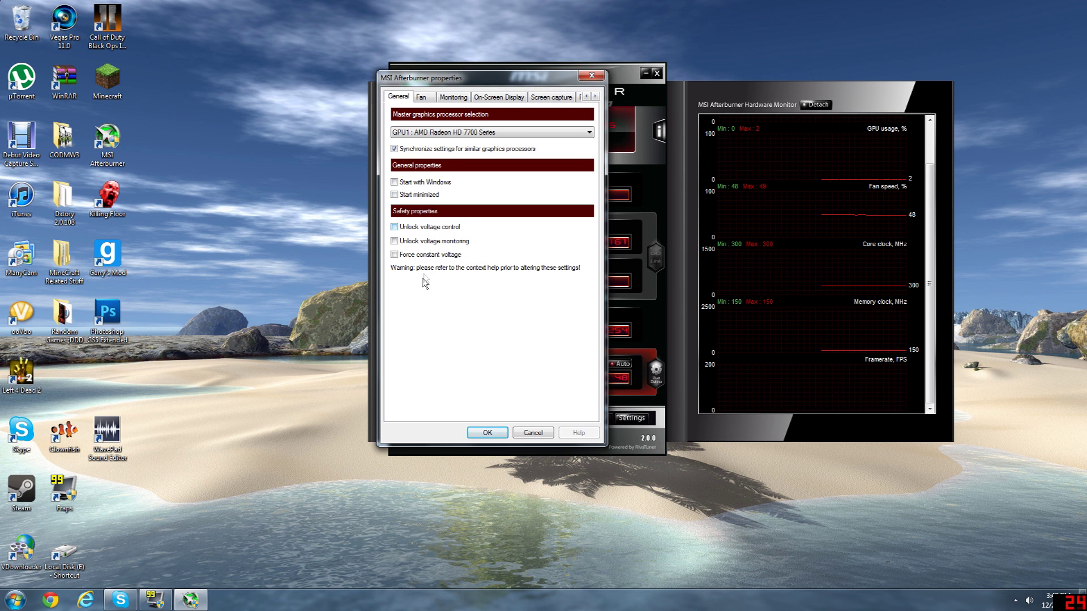
Review the user-defined fan curve rising from about 48% to 58% by 50 °C.
{"action": "left_click", "coordinate": [431, 101]}
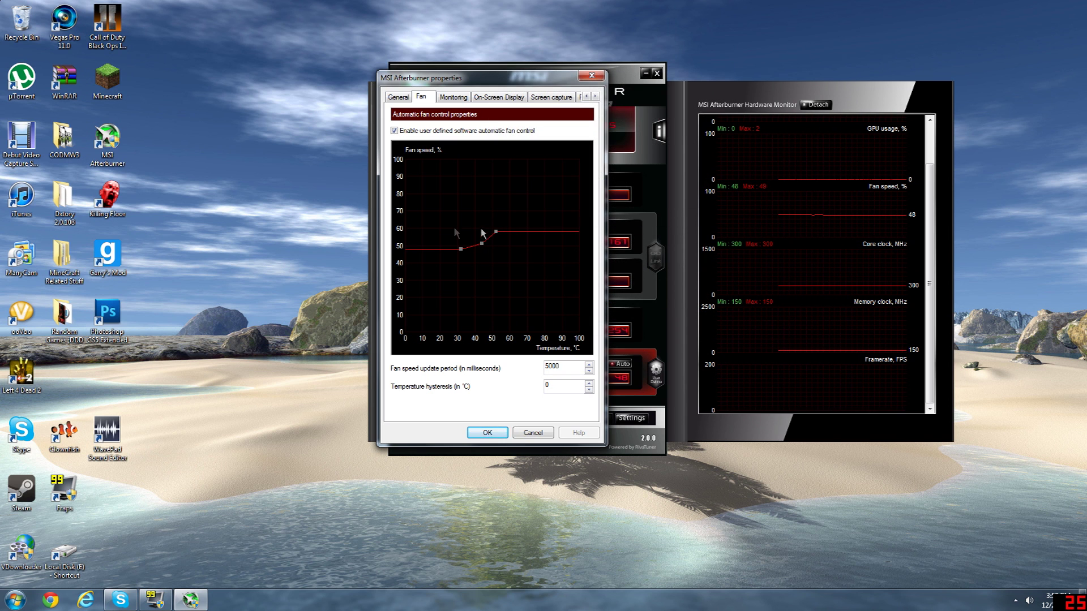
Set the hardware monitoring polling period to 900 ms on the Monitoring page.
{"action": "left_click", "coordinate": [492, 431]}
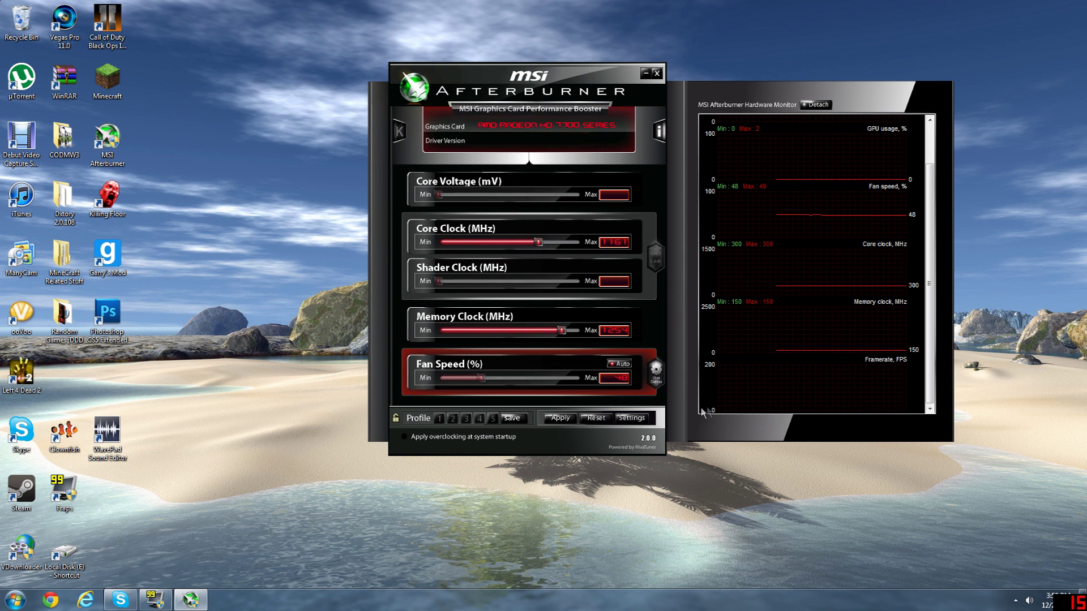
{"action": "left_click", "coordinate": [631, 418]}
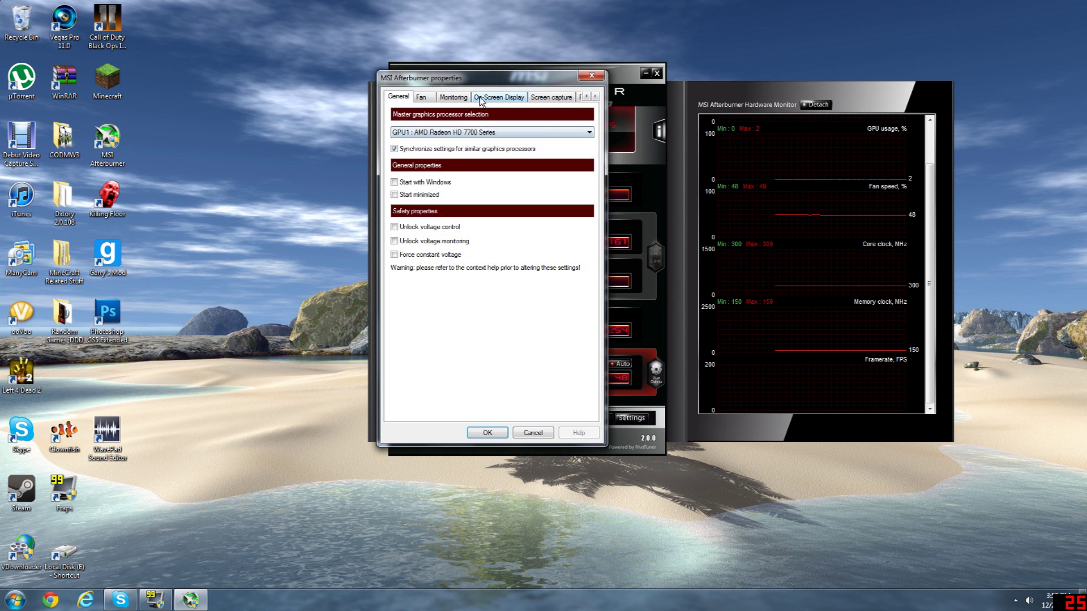
{"action": "left_click", "coordinate": [453, 97]}
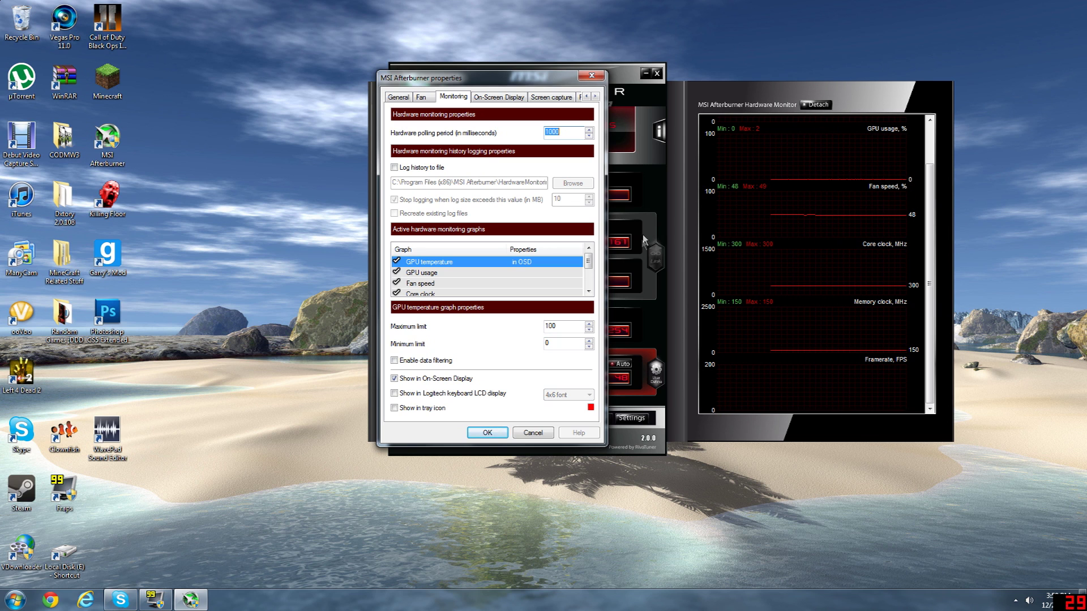
{"action": "left_click", "coordinate": [588, 290]}
{"action": "scroll", "coordinate": [593, 291], "scroll_direction": "up", "scroll_amount": 1}
{"action": "mouse_move", "coordinate": [589, 262]}
{"action": "left_mouse_down"}
{"action": "mouse_move", "coordinate": [589, 288]}
{"action": "mouse_move", "coordinate": [588, 262]}
{"action": "left_mouse_up"}
{"action": "type", "text": "900"}
{"action": "left_click_drag", "start_coordinate": [589, 262], "coordinate": [589, 283]}
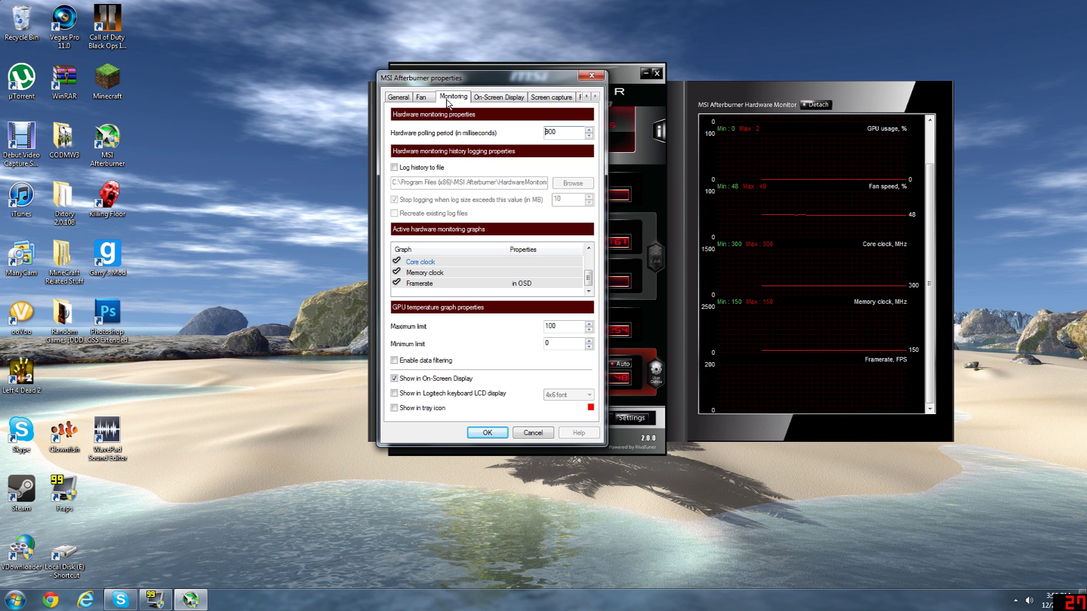
Recheck the fan curve, then leave 'Show in Logitech keyboard LCD display' unticked.
{"action": "left_click", "coordinate": [429, 98]}
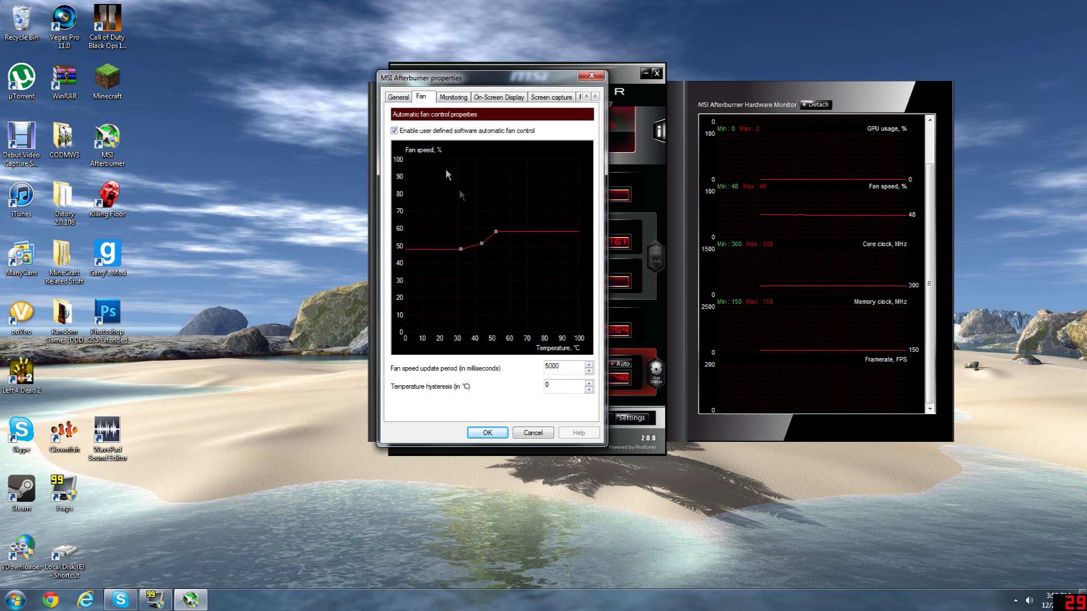
{"action": "left_click", "coordinate": [458, 98]}
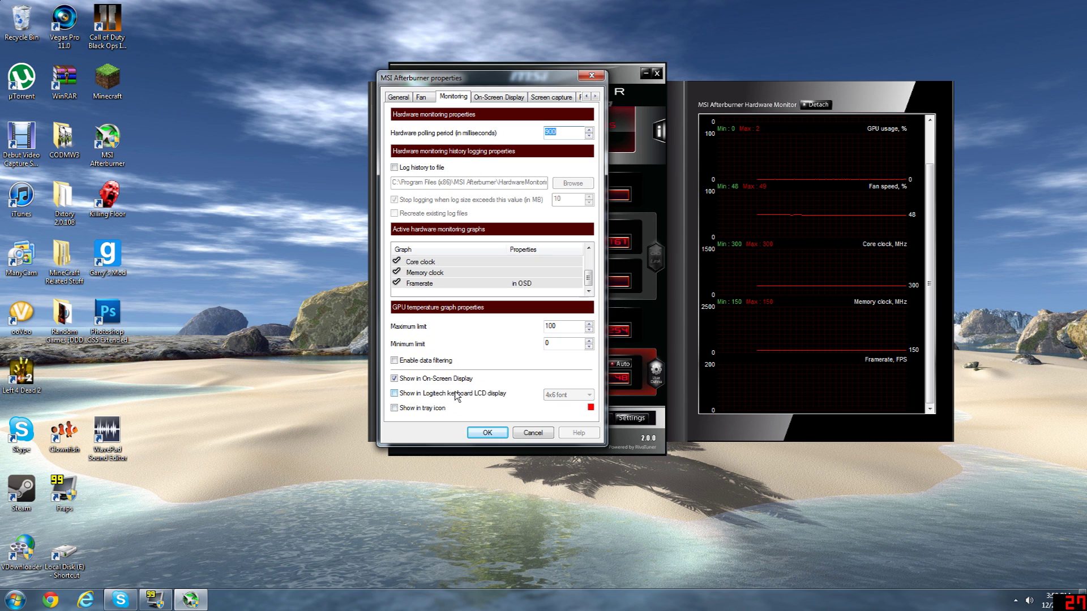
{"action": "left_click", "coordinate": [446, 395]}
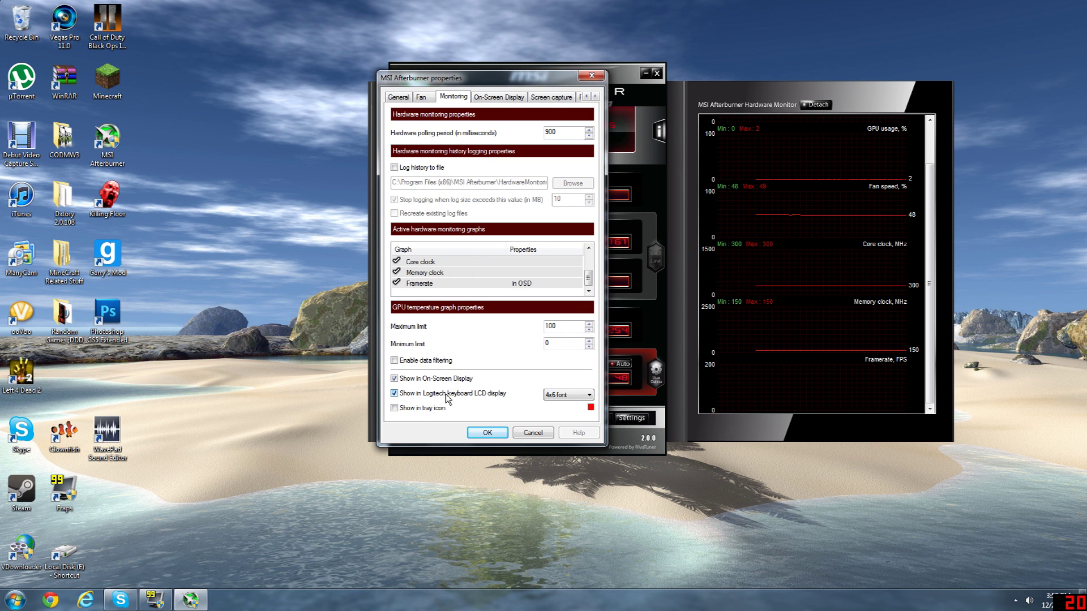
{"action": "left_click", "coordinate": [447, 395]}
Browse the On-Screen Display and Screen capture pages, ending on the Profiles settings.
{"action": "left_click", "coordinate": [495, 98]}
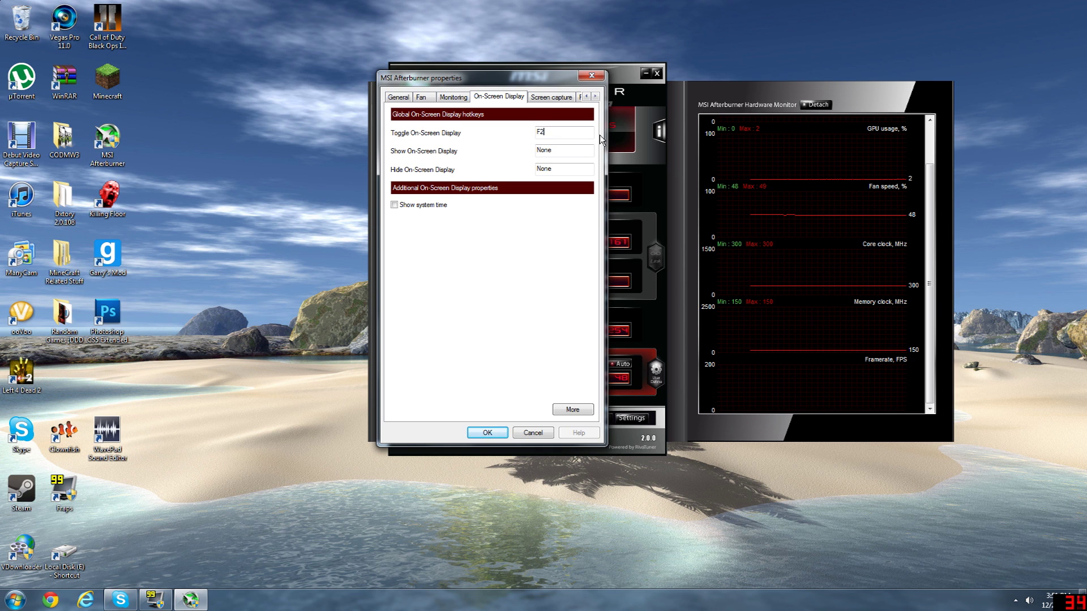
{"action": "left_click", "coordinate": [558, 98]}
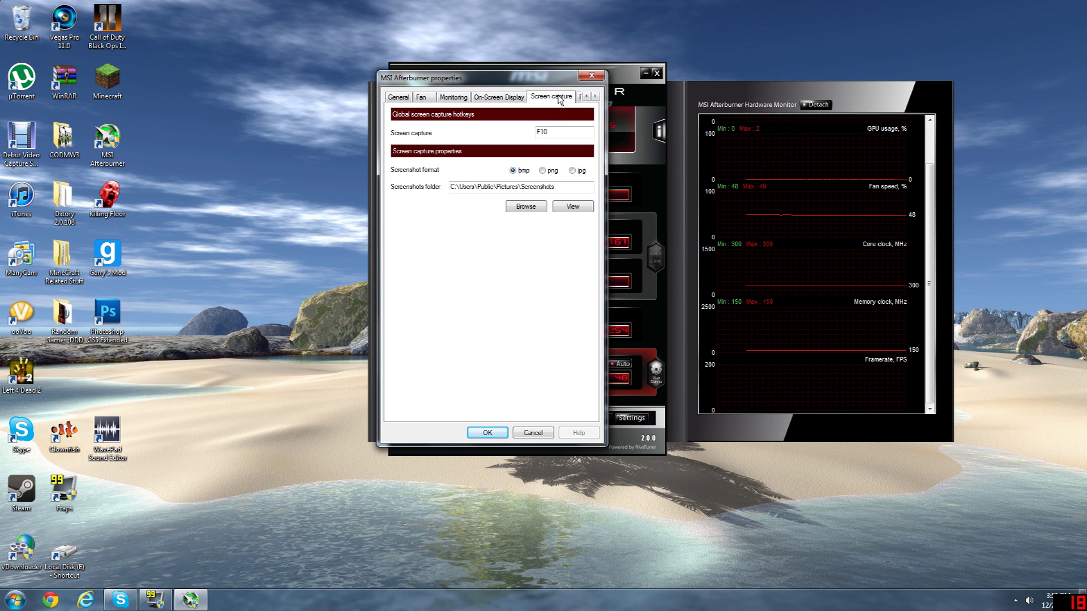
{"action": "left_click", "coordinate": [594, 96]}
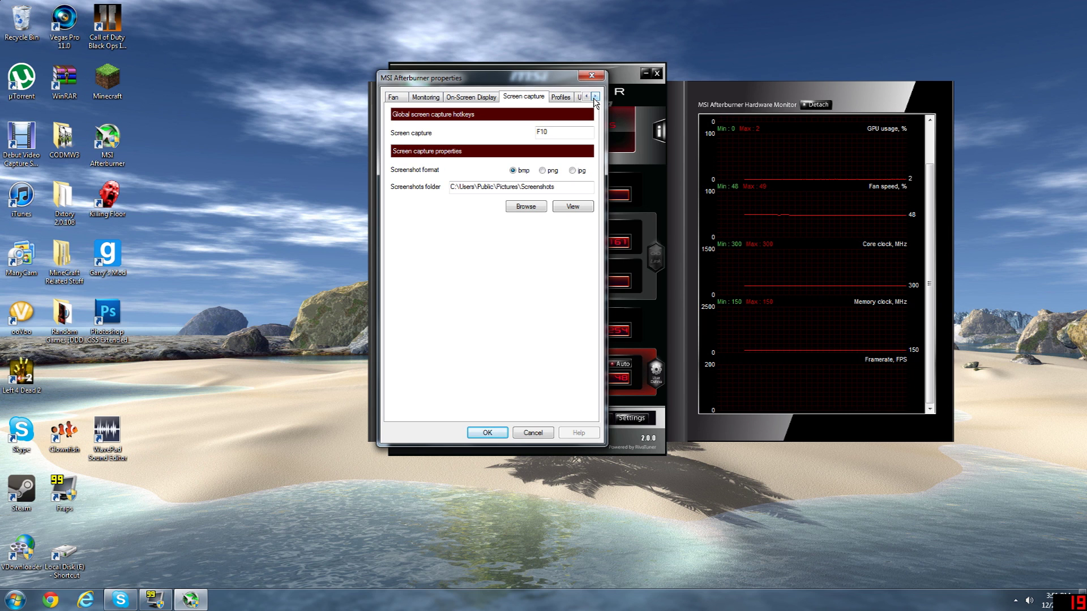
{"action": "left_click", "coordinate": [595, 97]}
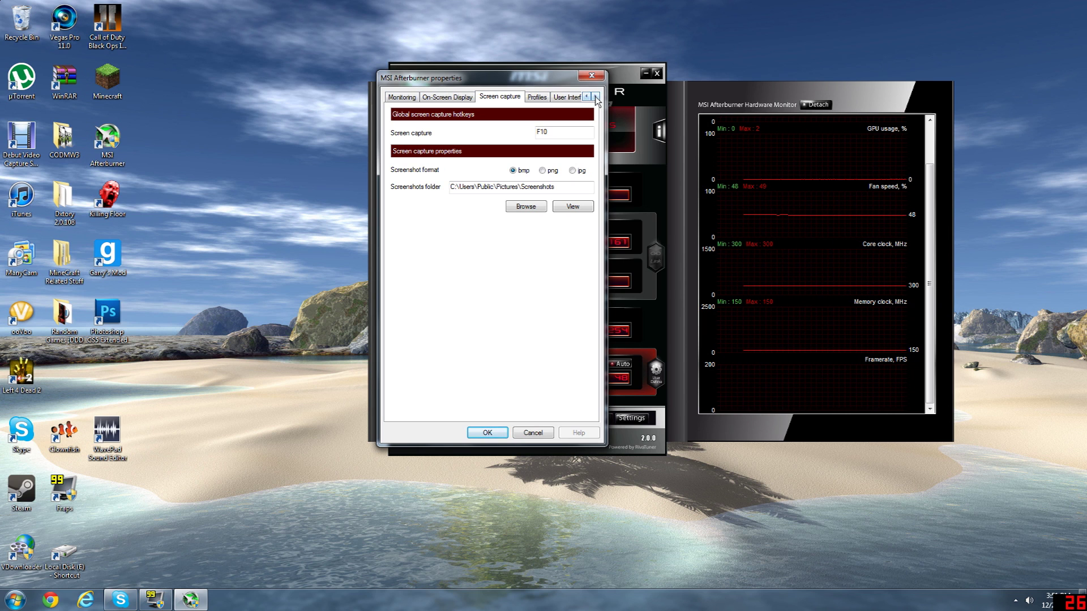
{"action": "left_click", "coordinate": [595, 97]}
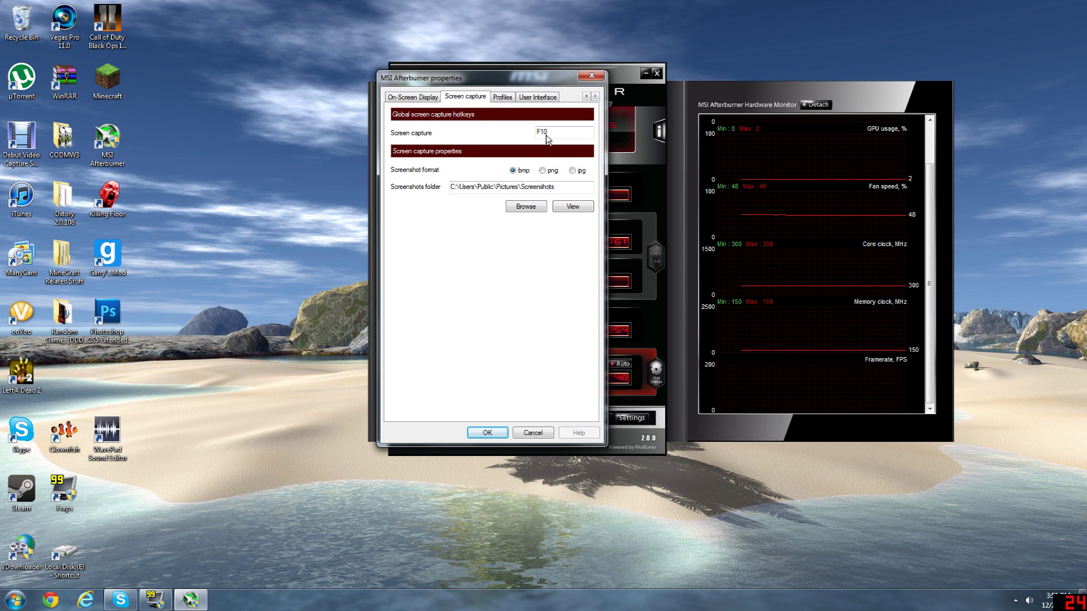
{"action": "left_click", "coordinate": [502, 94]}
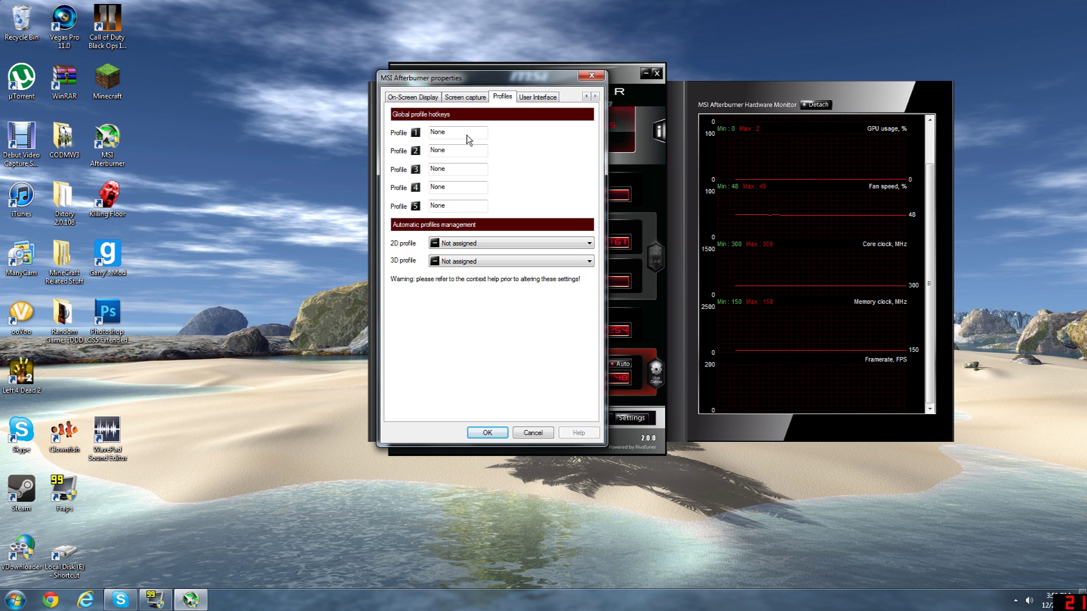
Select 'Default MSI Afterburner skin - blue edition' on the User Interface page, keeping English.
{"action": "left_click_drag", "start_coordinate": [505, 74], "coordinate": [482, 89]}
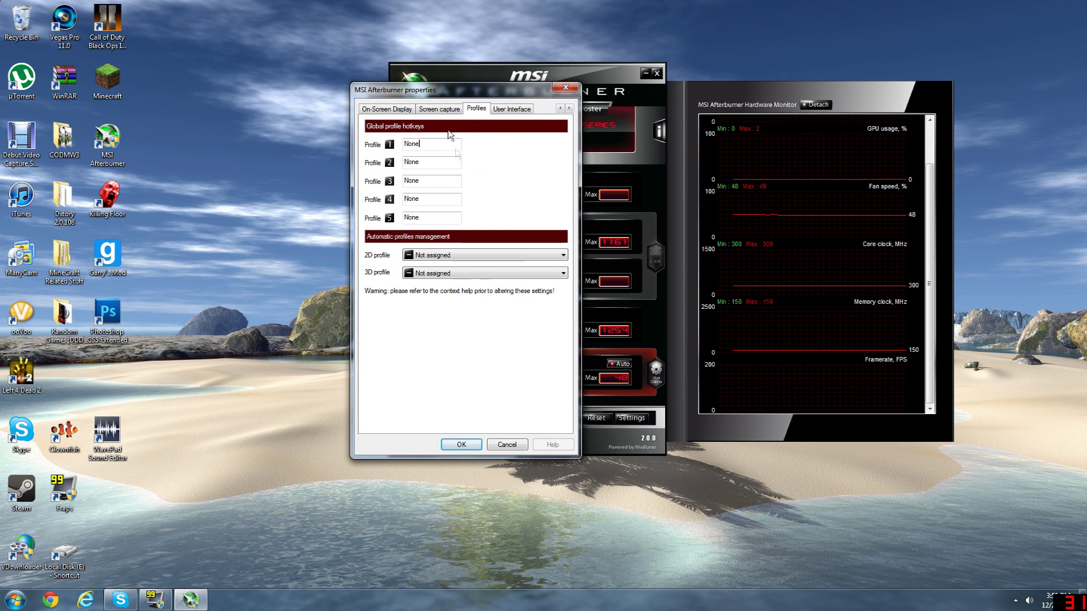
{"action": "left_click", "coordinate": [526, 105]}
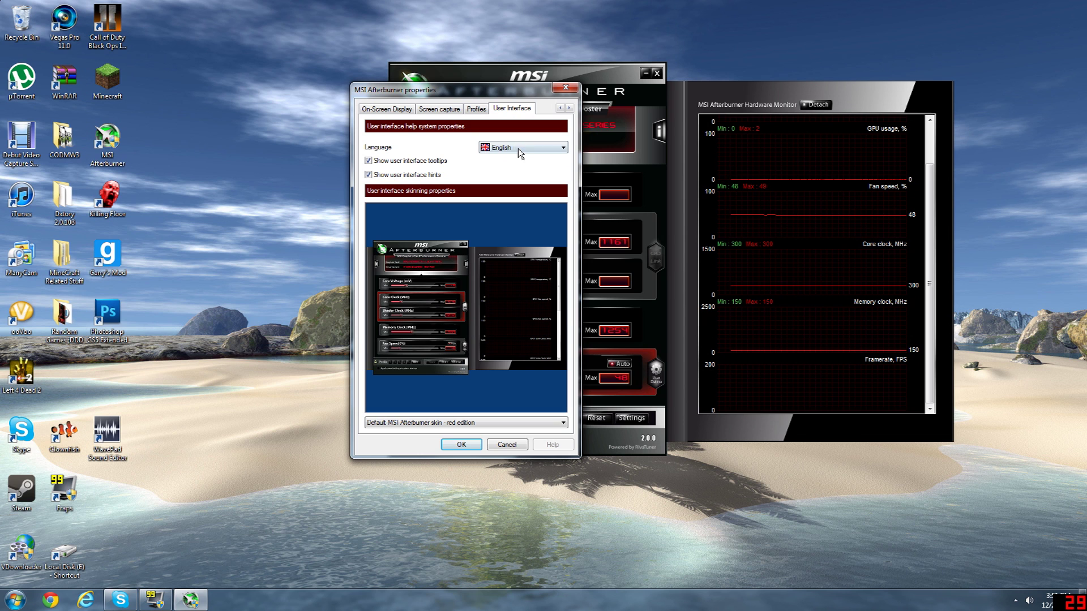
{"action": "left_click", "coordinate": [518, 149]}
{"action": "left_click", "coordinate": [518, 149]}
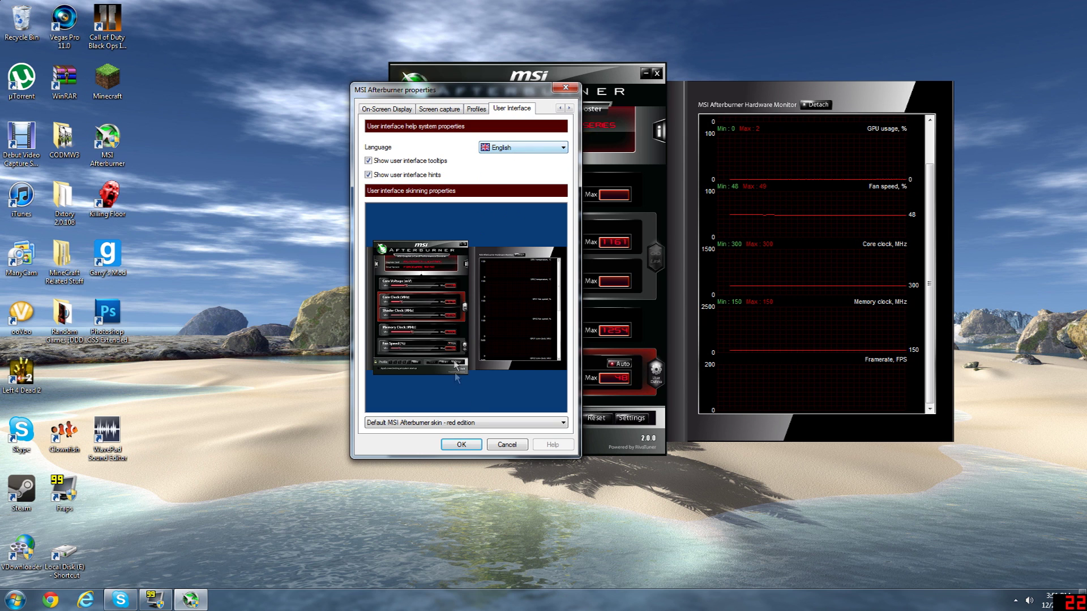
{"action": "left_click", "coordinate": [475, 422]}
{"action": "left_click", "coordinate": [485, 440]}
{"action": "left_click", "coordinate": [481, 423]}
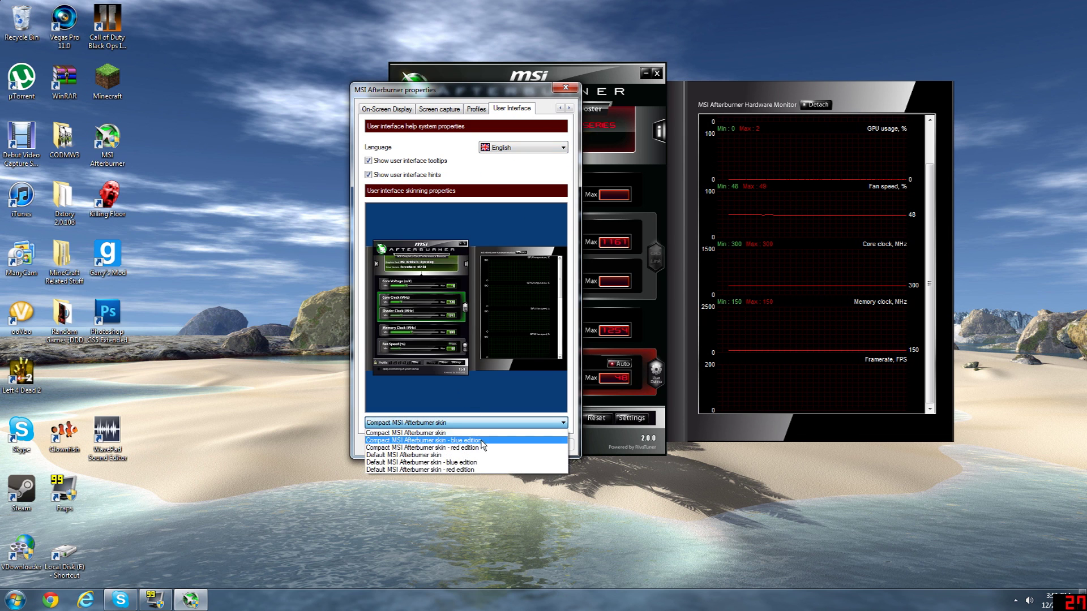
{"action": "left_click", "coordinate": [481, 440]}
{"action": "left_click", "coordinate": [480, 423]}
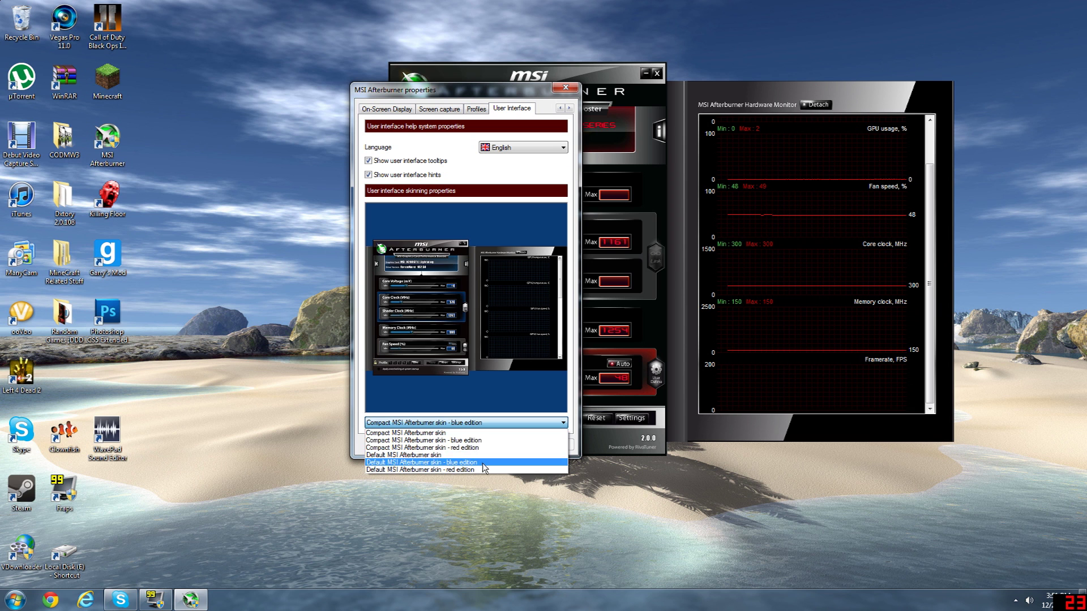
{"action": "left_click", "coordinate": [469, 462]}
Apply the blue skin, then recheck the User Interface page and close properties.
{"action": "left_click", "coordinate": [462, 445]}
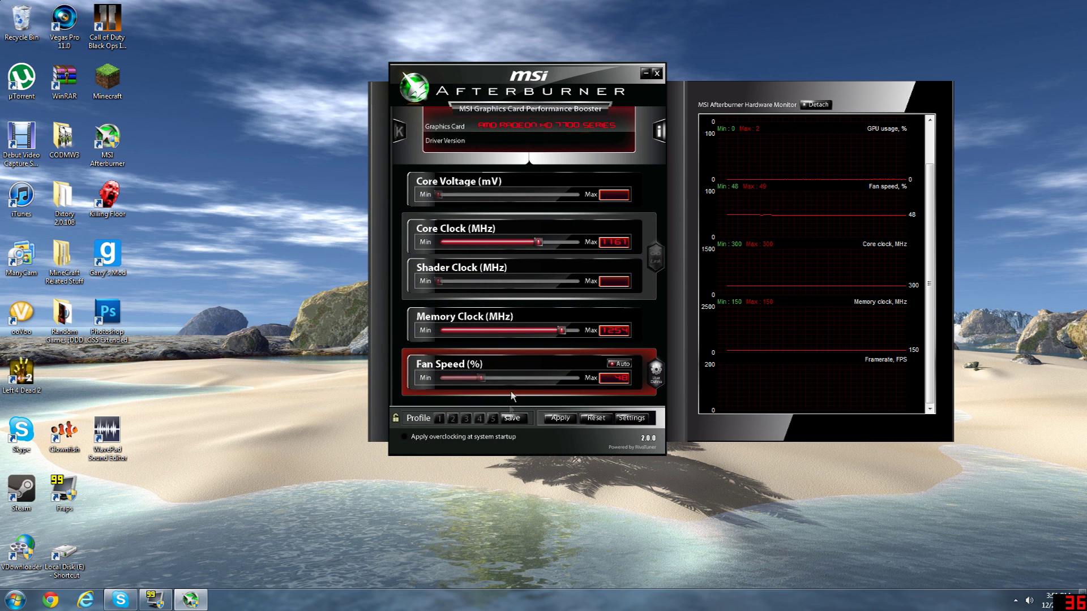
{"action": "left_click", "coordinate": [634, 419]}
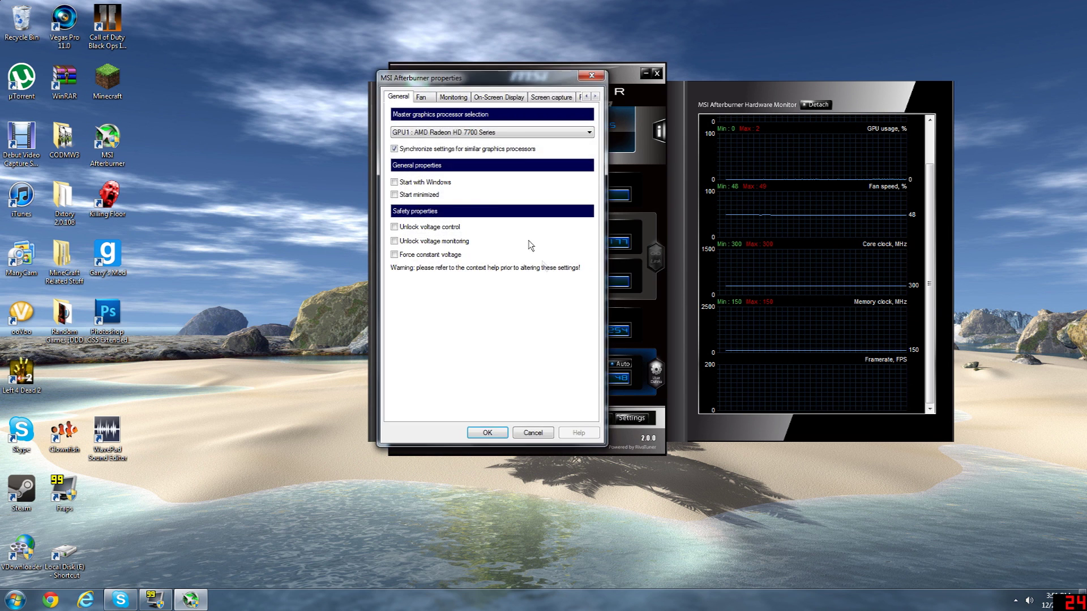
{"action": "left_click", "coordinate": [594, 97]}
{"action": "left_click", "coordinate": [594, 97]}
{"action": "left_click", "coordinate": [594, 97]}
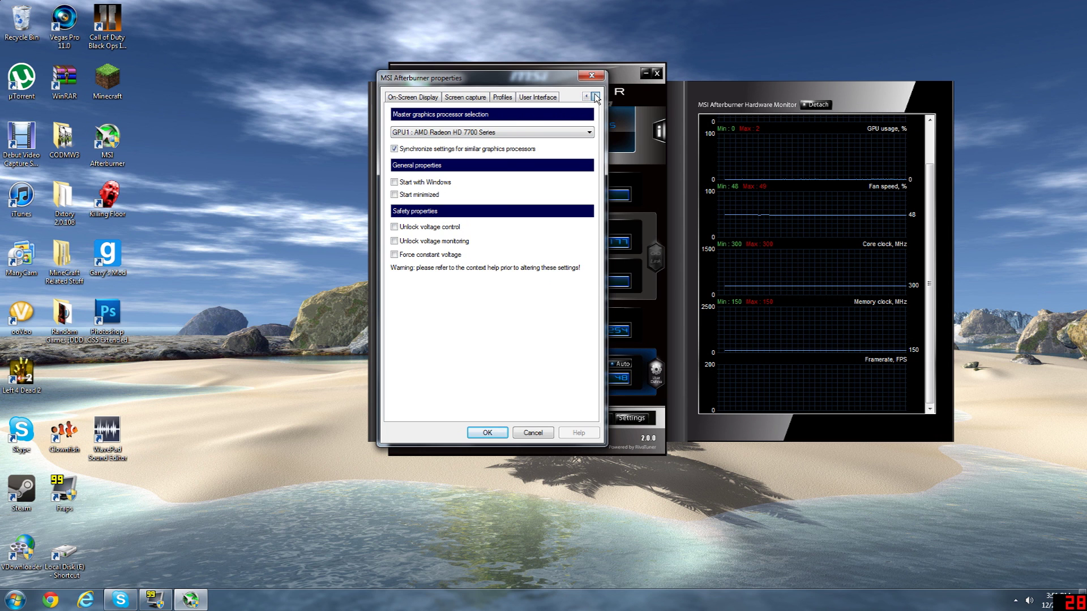
{"action": "left_click", "coordinate": [552, 96]}
{"action": "left_click", "coordinate": [592, 77]}
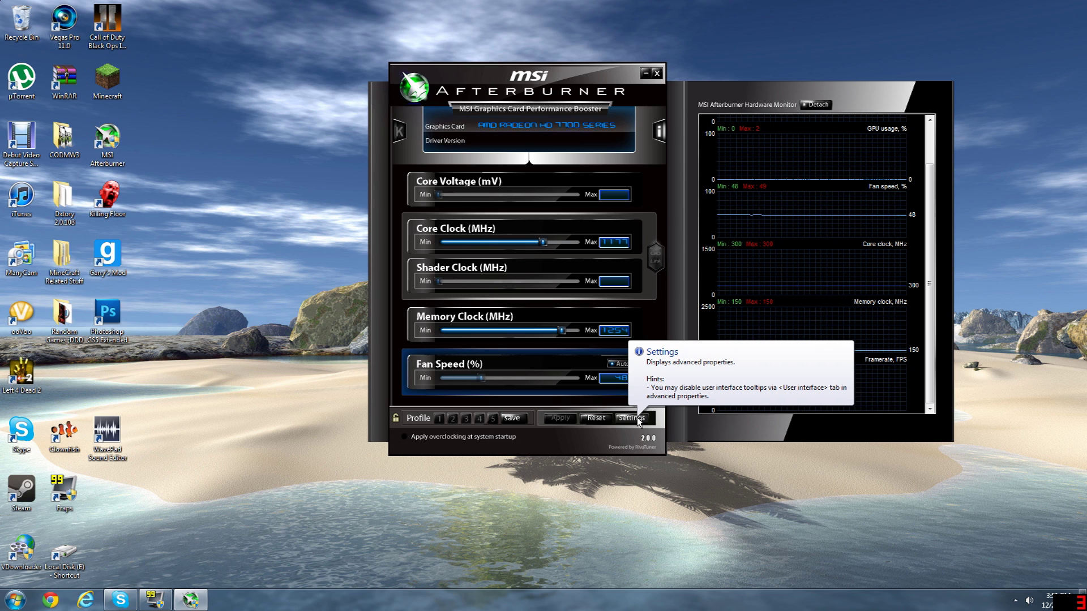
Lower the main window slightly, then open and close properties once more.
{"action": "left_click_drag", "start_coordinate": [603, 77], "coordinate": [603, 105]}
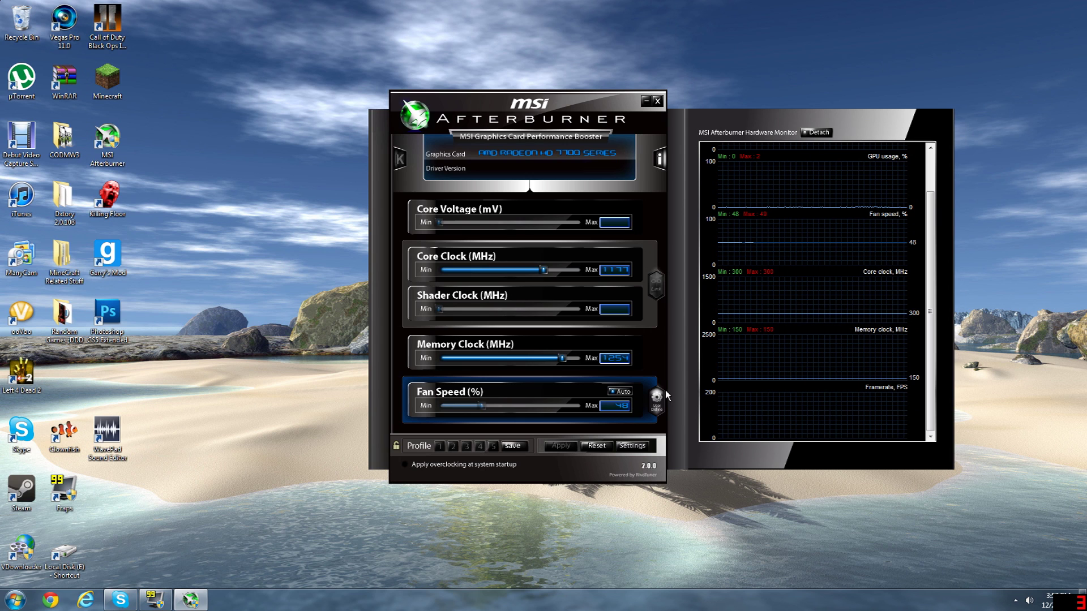
{"action": "left_click", "coordinate": [633, 445]}
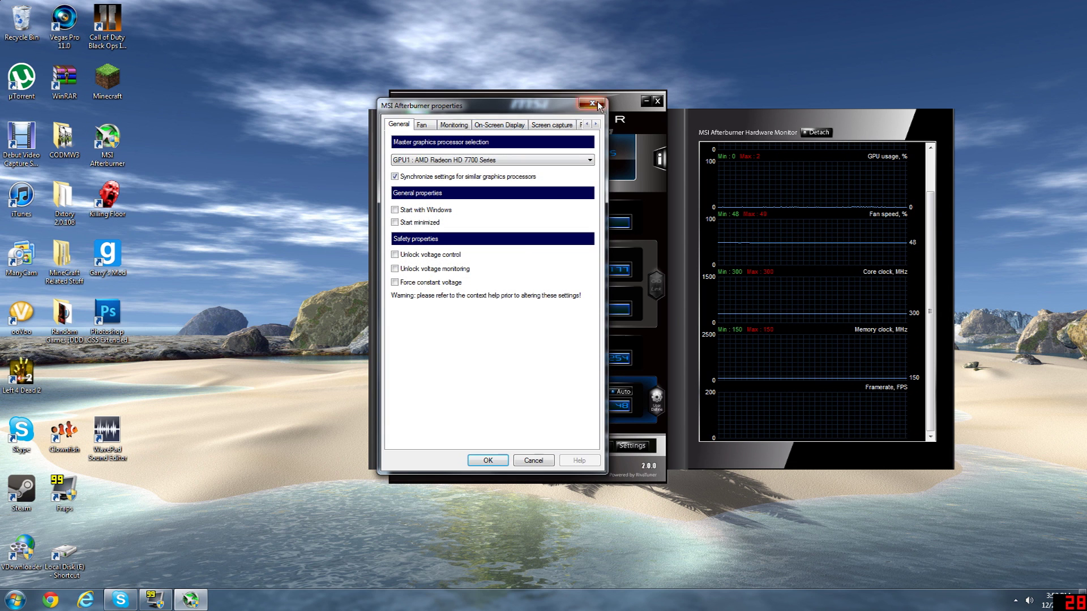
{"action": "left_click", "coordinate": [595, 104]}
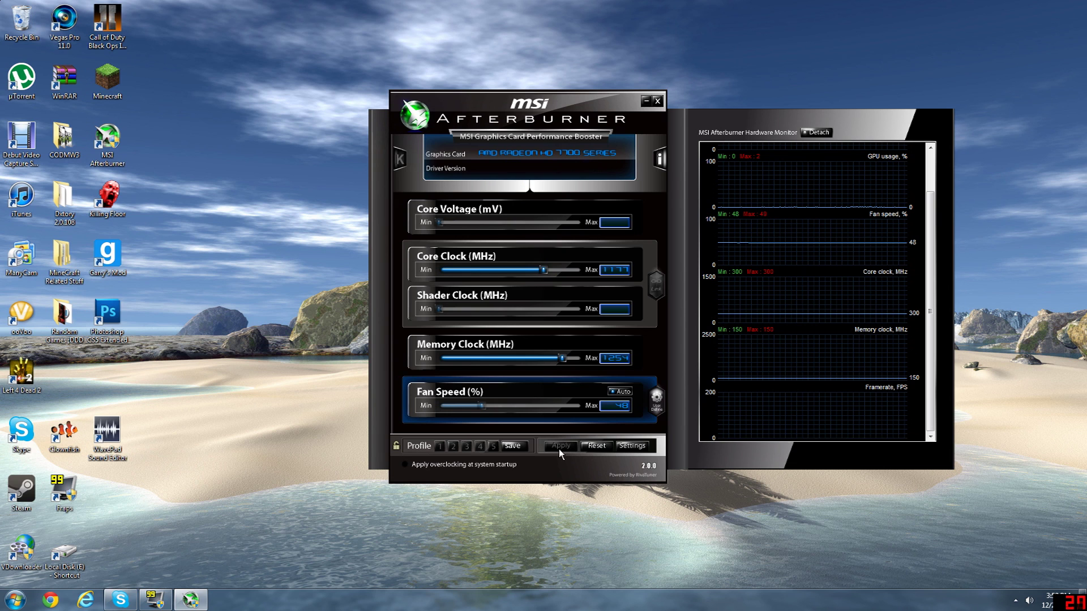